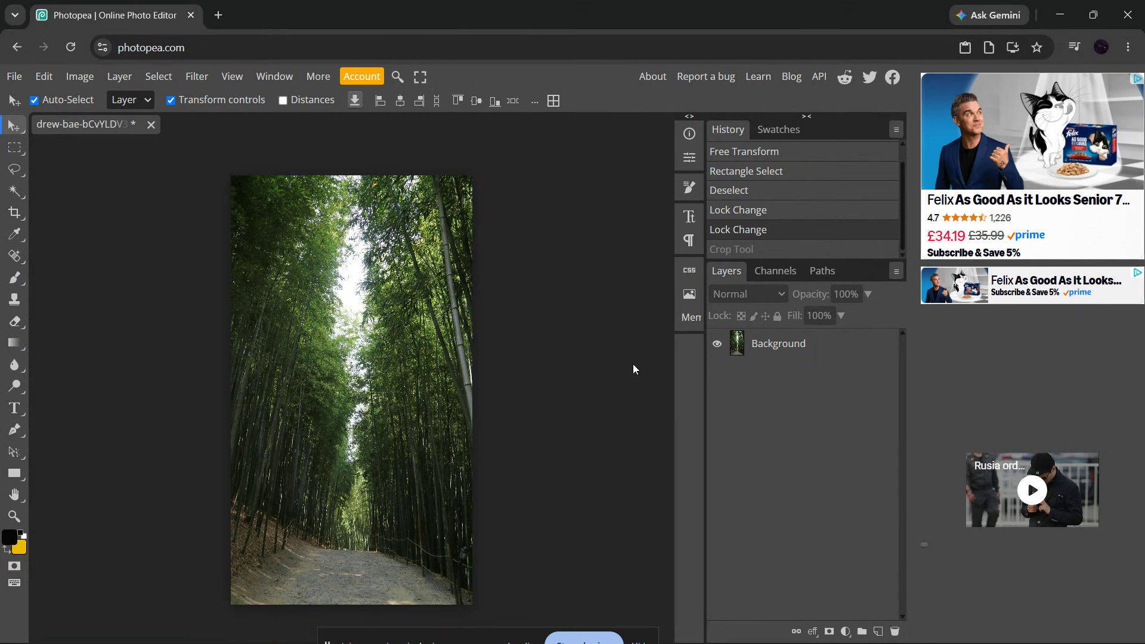
Step: Save the edited bamboo-forest photo, allowing the site to write the changes to its JPG file
key(ctrl+s)
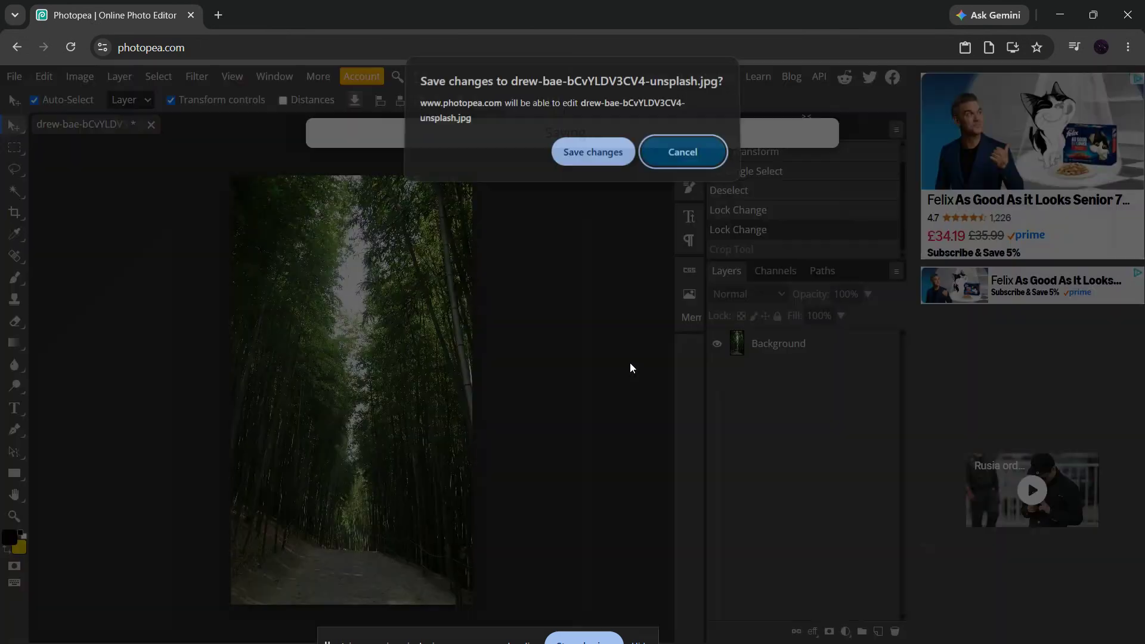
click(595, 165)
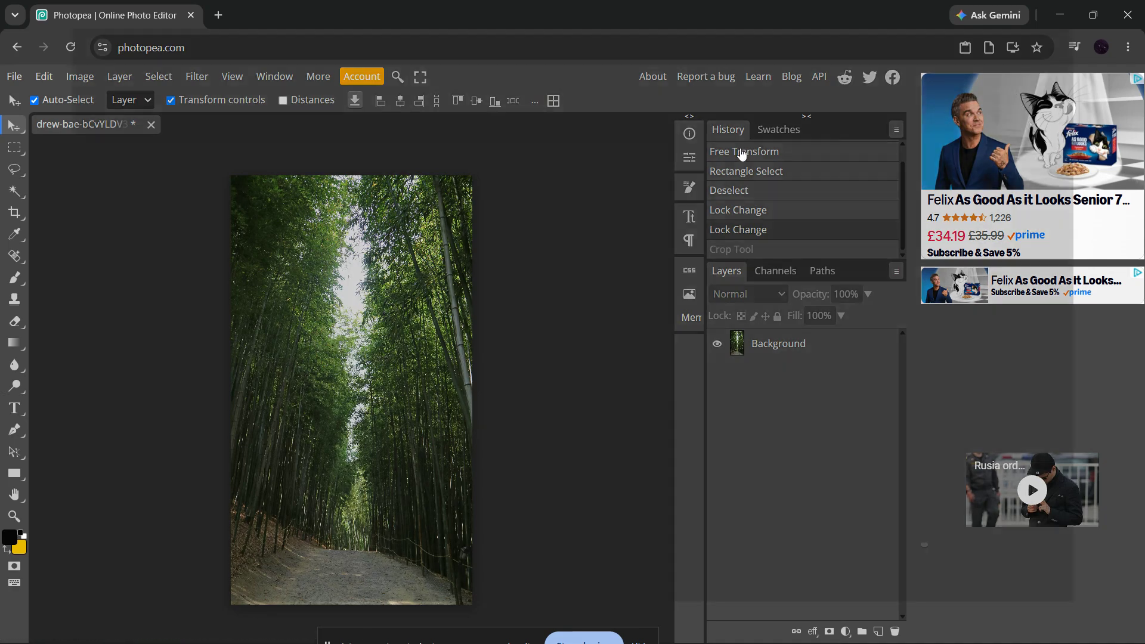
Step: Open photopea.com in a new incognito browser window
key(ctrl+shift+n)
text(photopea.com)
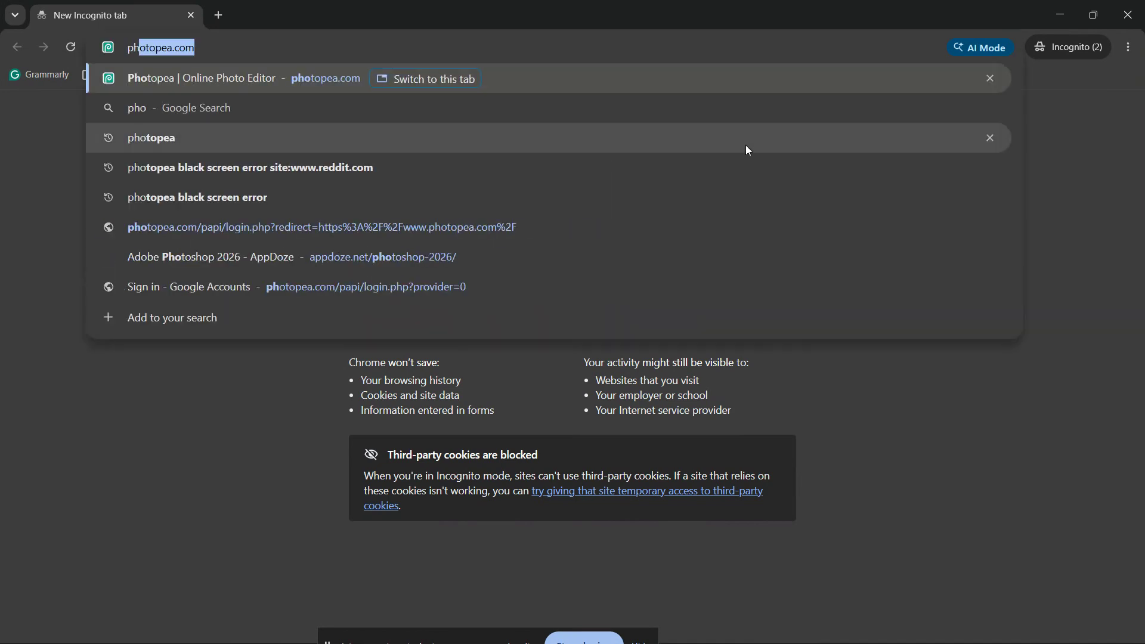
key(Return)
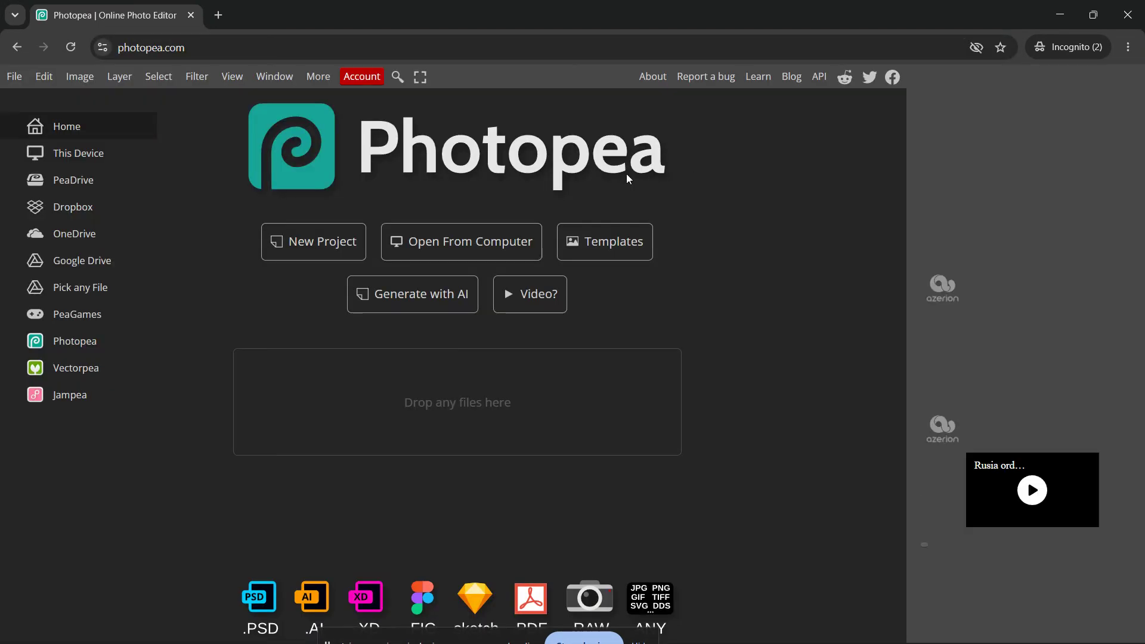
Step: Test the incognito session by creating a white 1920 x 1080 px project, and close the incognito window
click(332, 256)
click(281, 223)
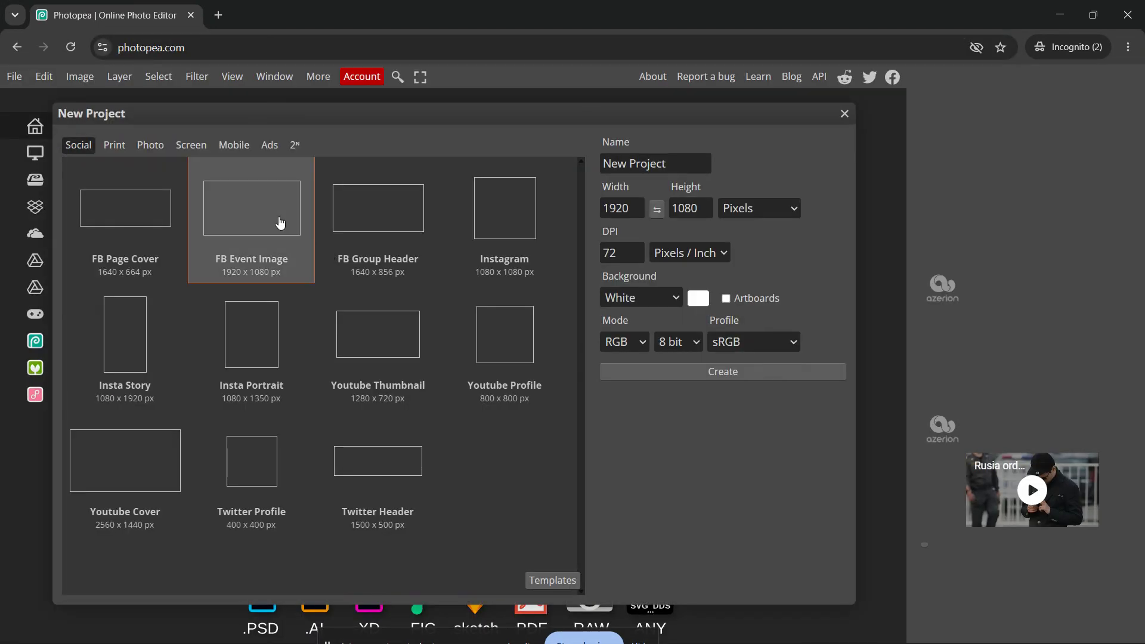
click(643, 373)
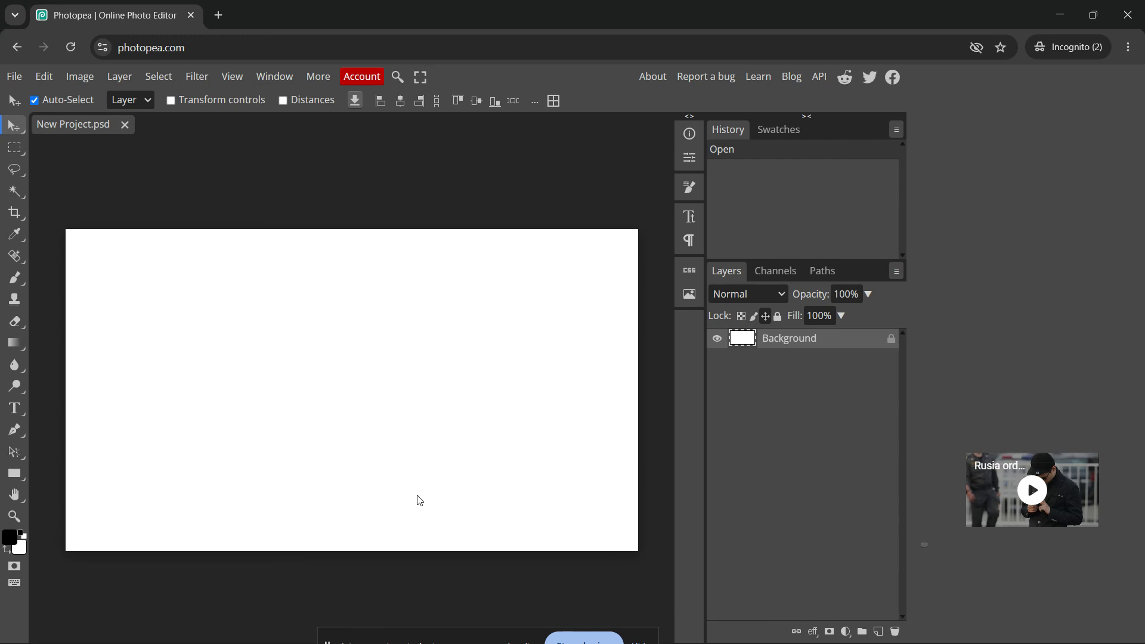
click(1128, 15)
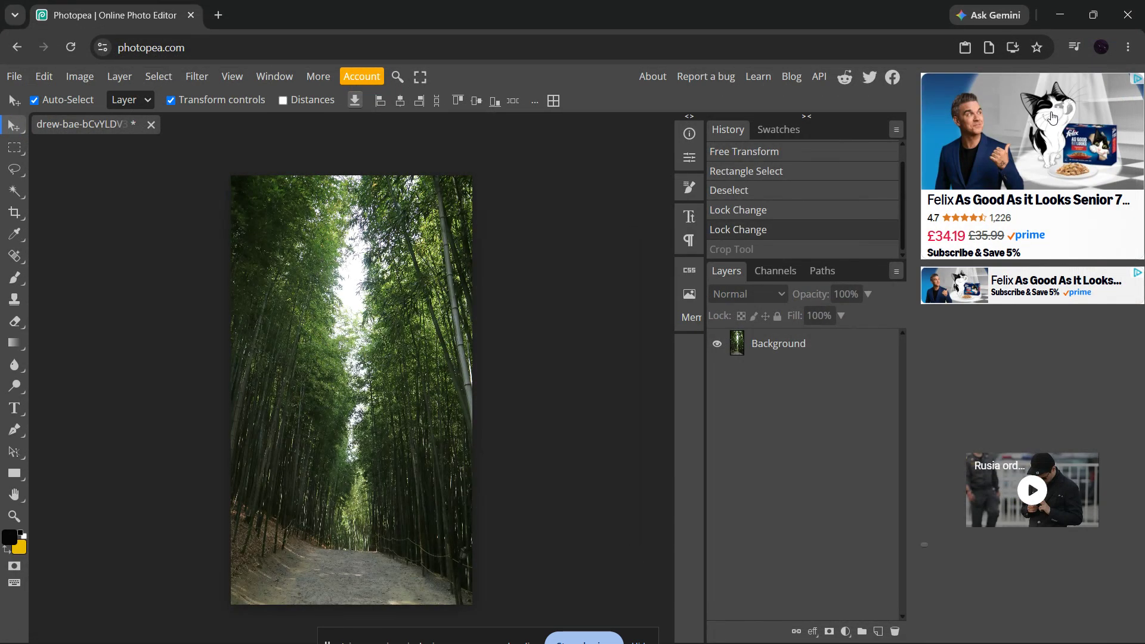
Step: Open the browser's extension management page and examine the uBlock Origin Lite and Privacy Badger entries
click(1128, 48)
mouse_move(981, 292)
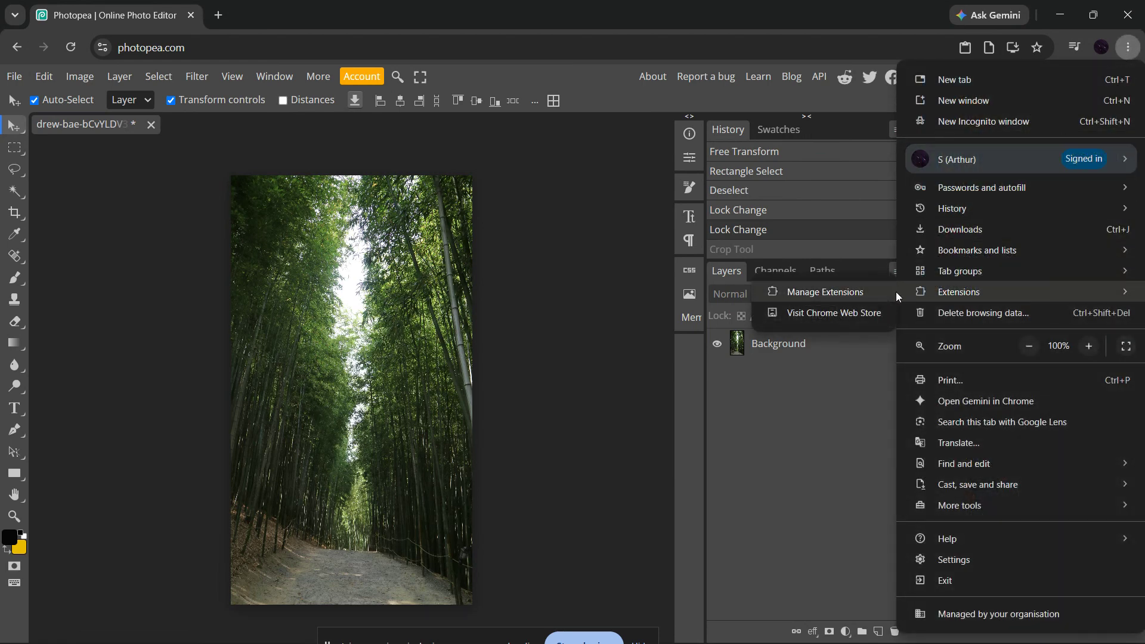
click(879, 292)
scroll(823, 387, down, 2)
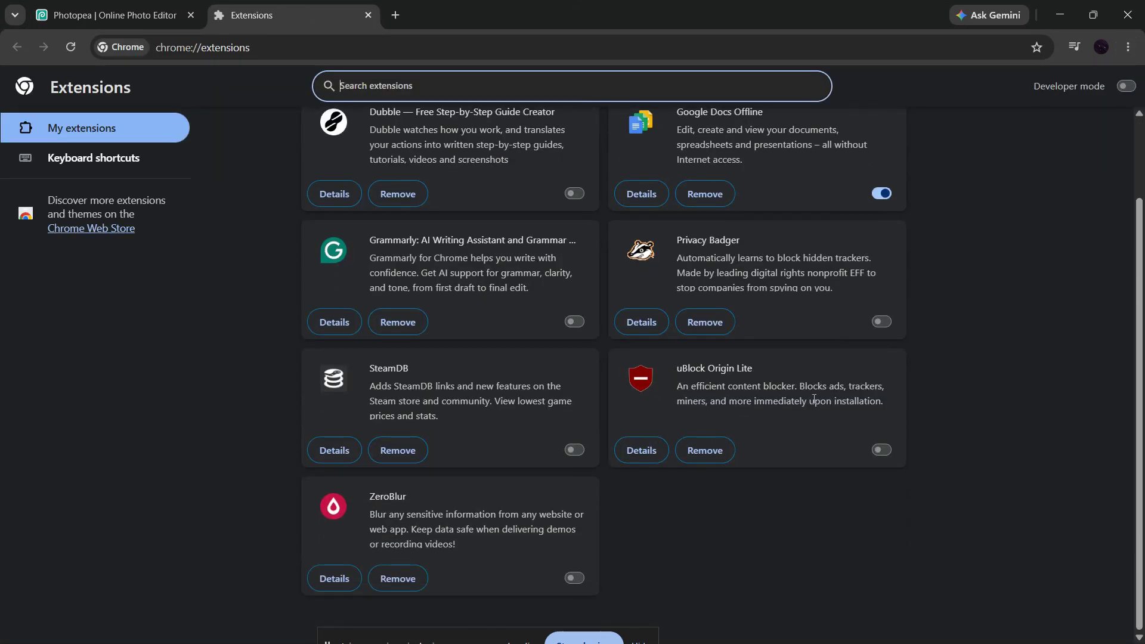
drag(667, 369, 780, 366)
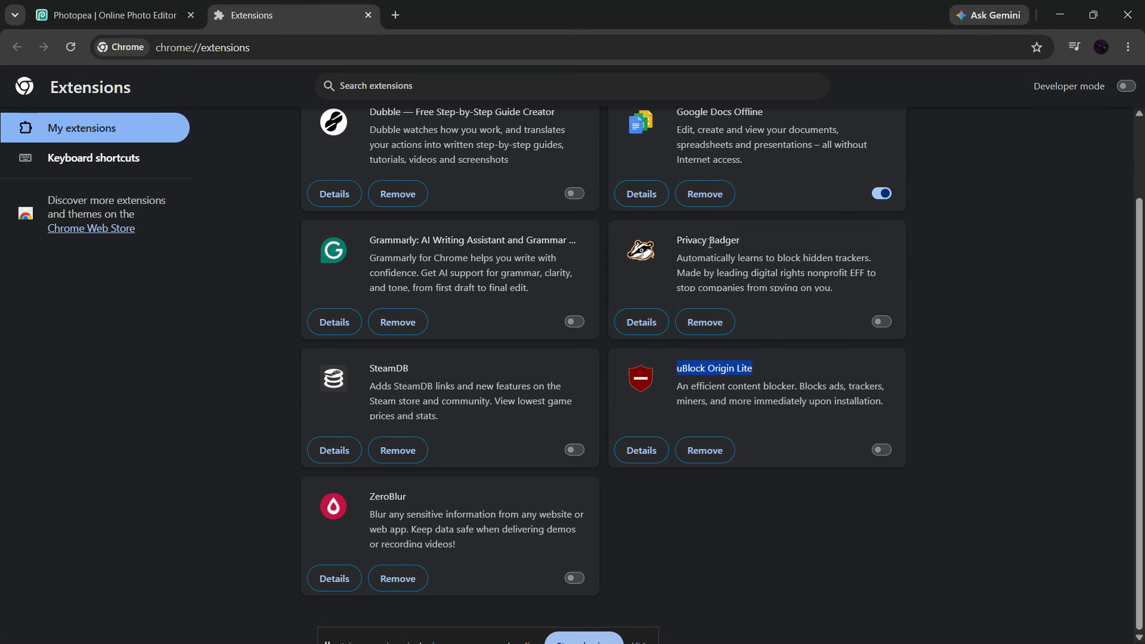
drag(674, 245, 763, 245)
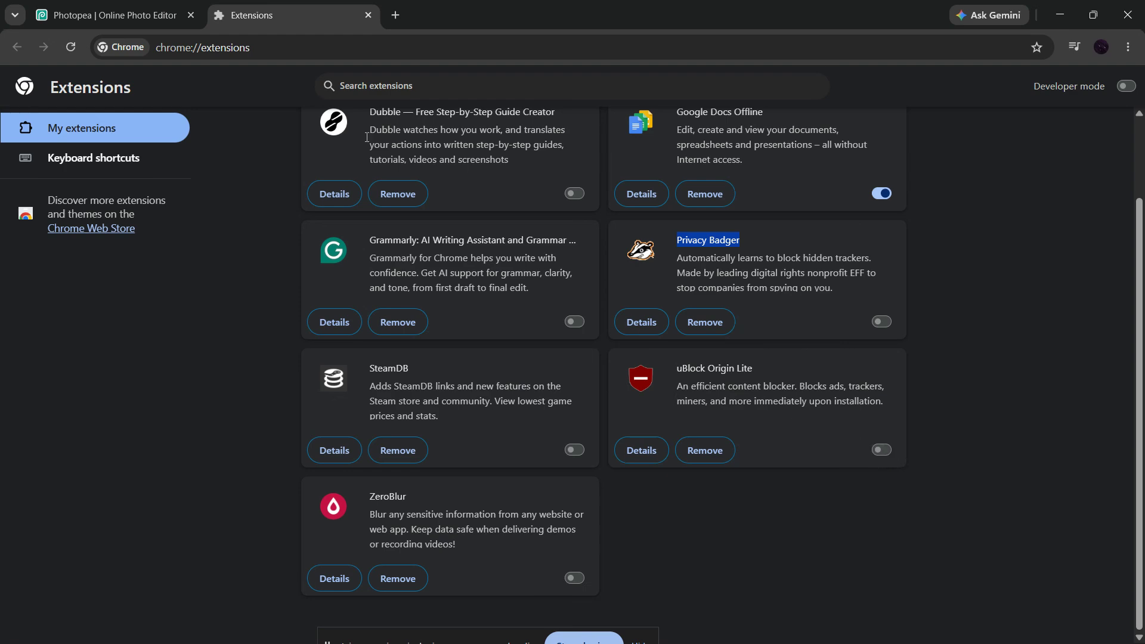
Step: Return to the photo editor page and reload it, discarding the unsaved changes
click(158, 9)
click(71, 52)
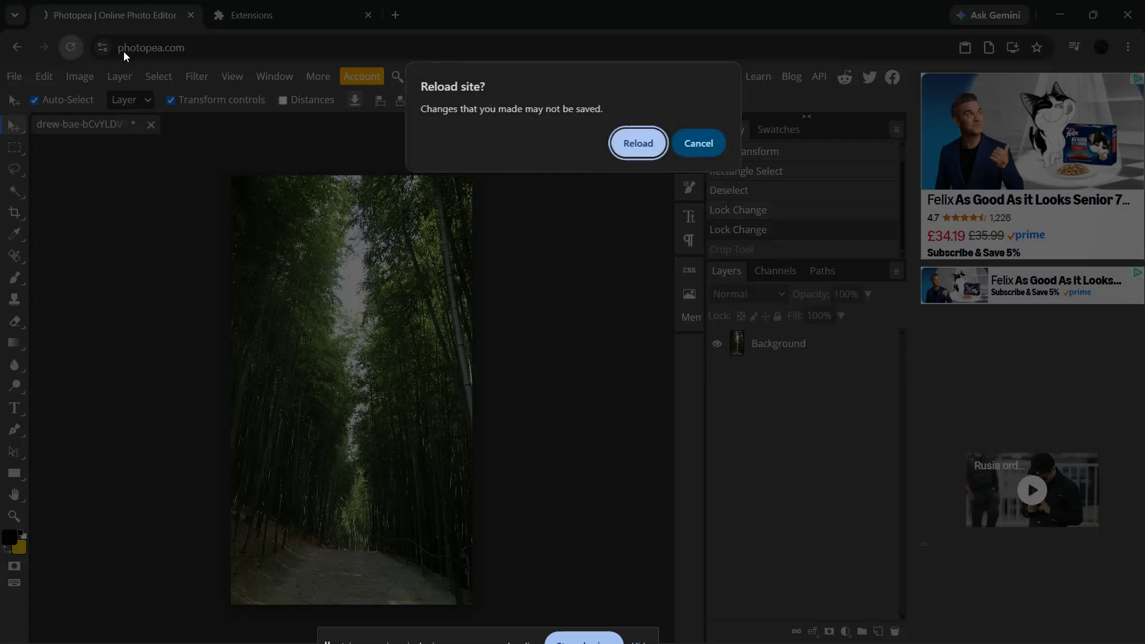
click(616, 139)
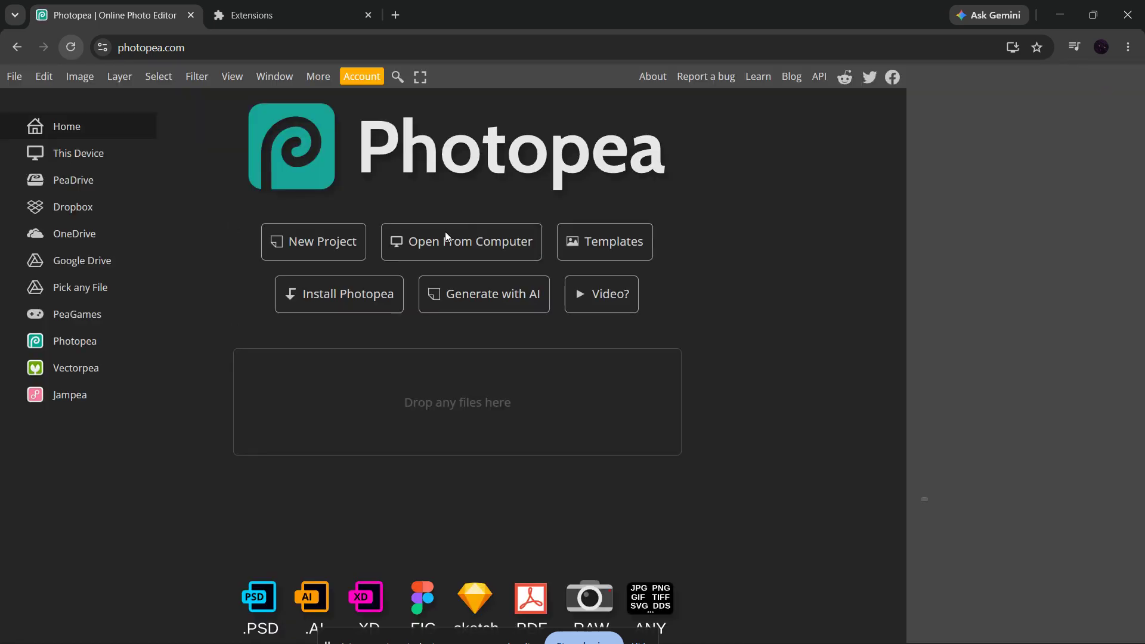
Step: Create a new 1920 x 1080 px project with a white background, deselect its layer and close the Extensions page
click(325, 246)
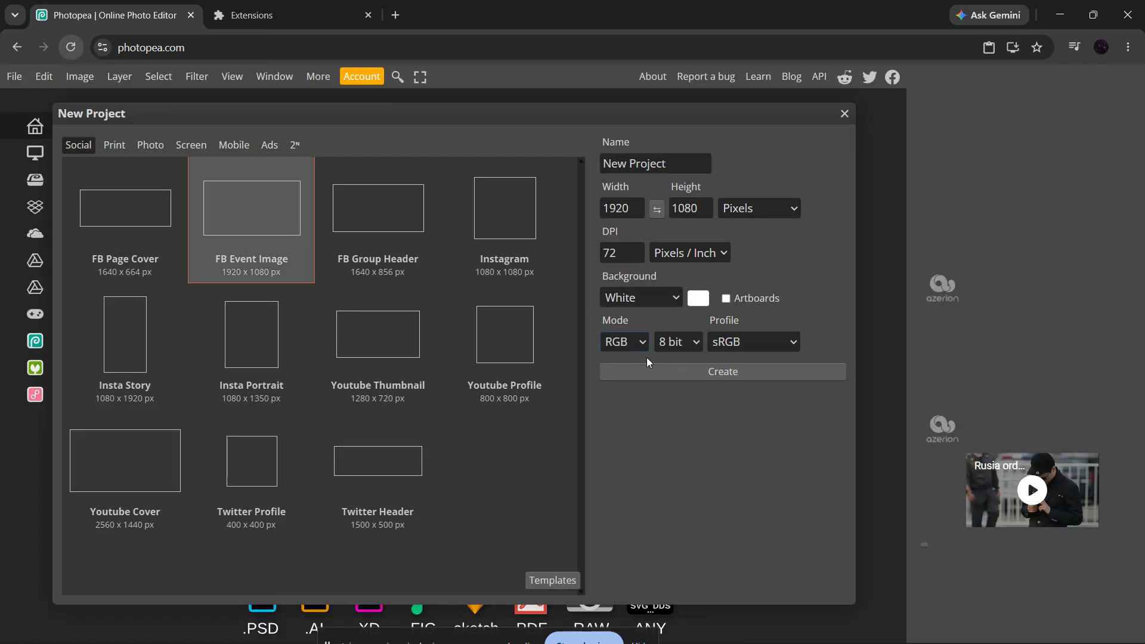
click(654, 372)
click(653, 375)
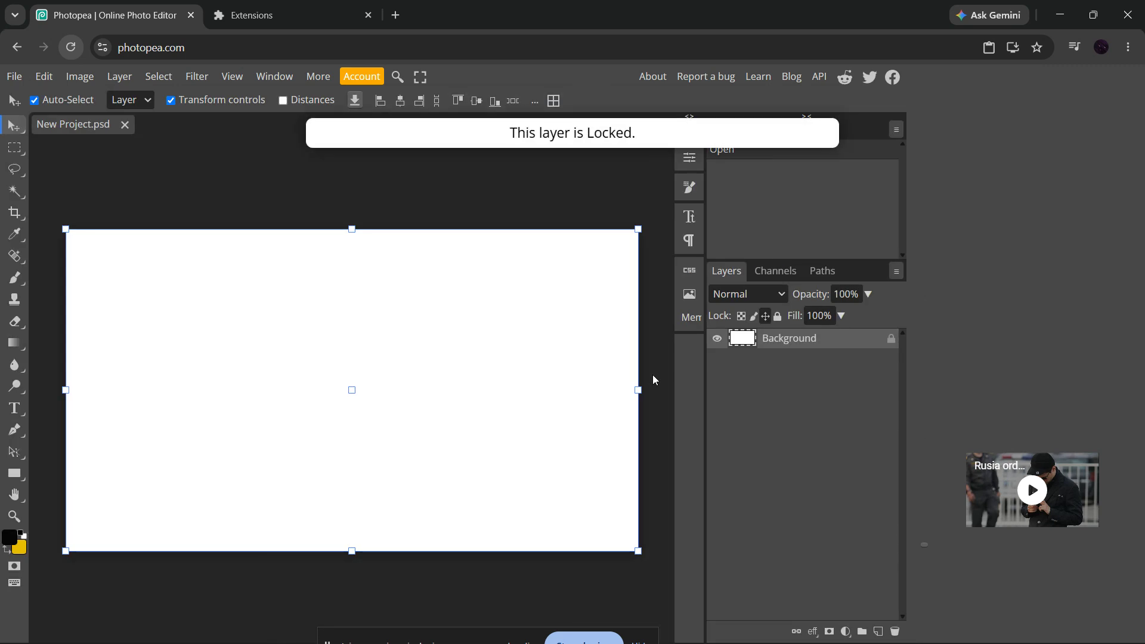
click(595, 597)
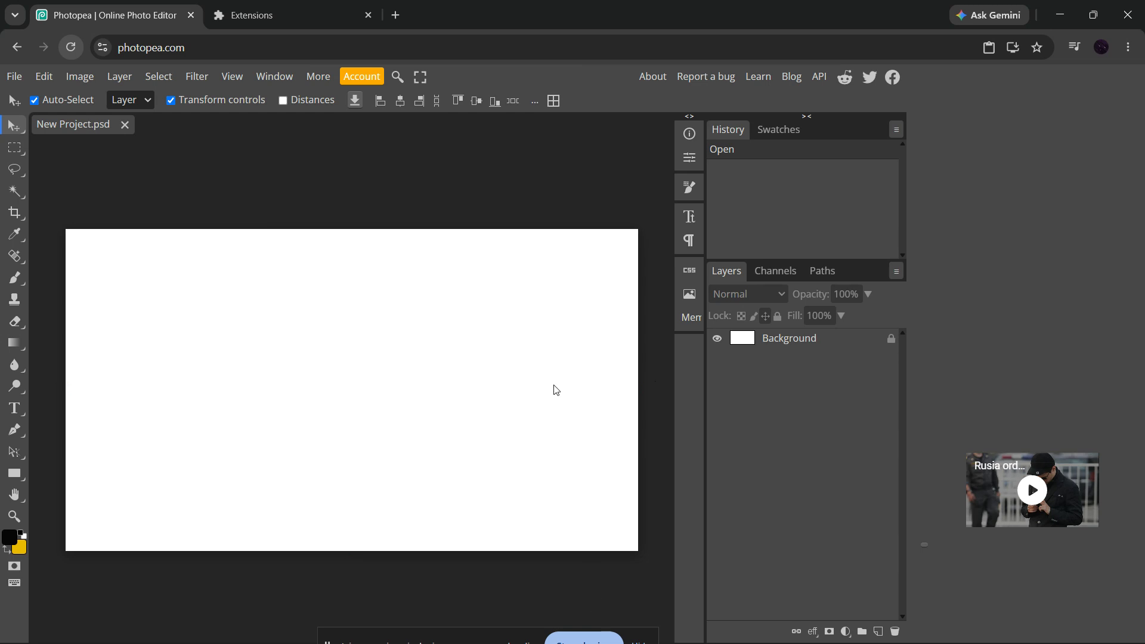
click(368, 15)
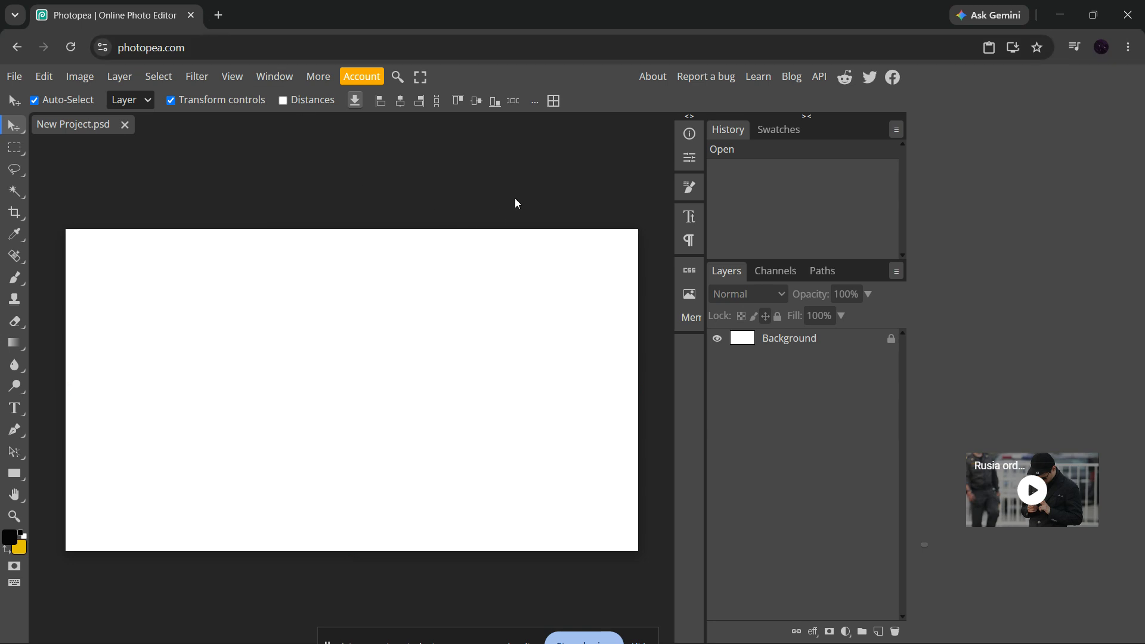
Step: End the Steam and Search processes in Windows Task Manager and close it
key(ctrl+shift+Escape)
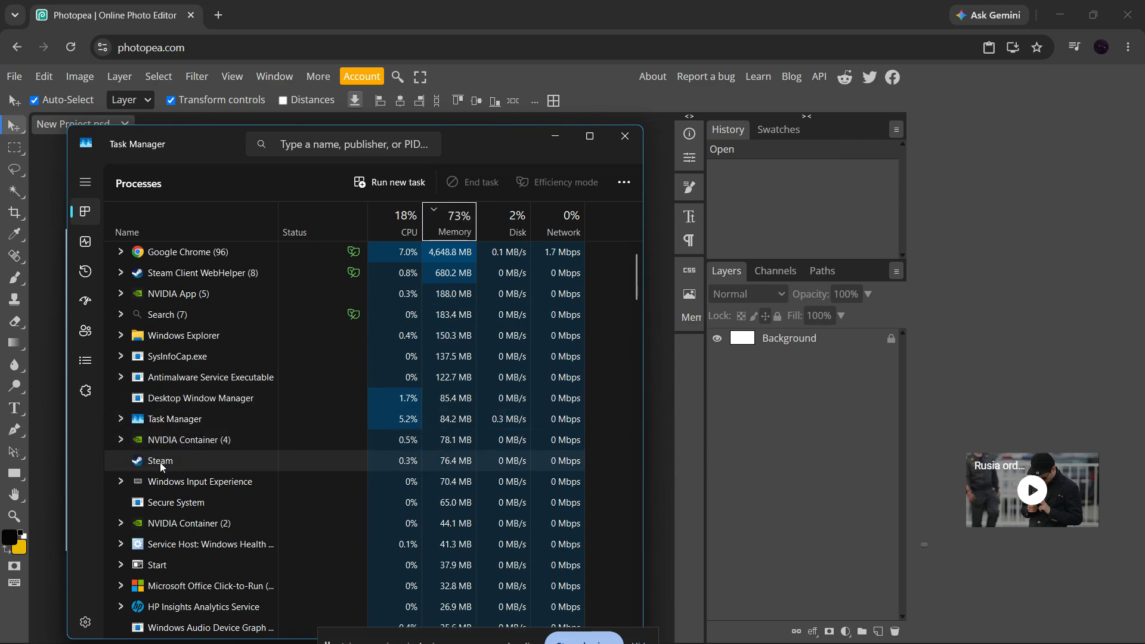
right_click(160, 462)
click(182, 470)
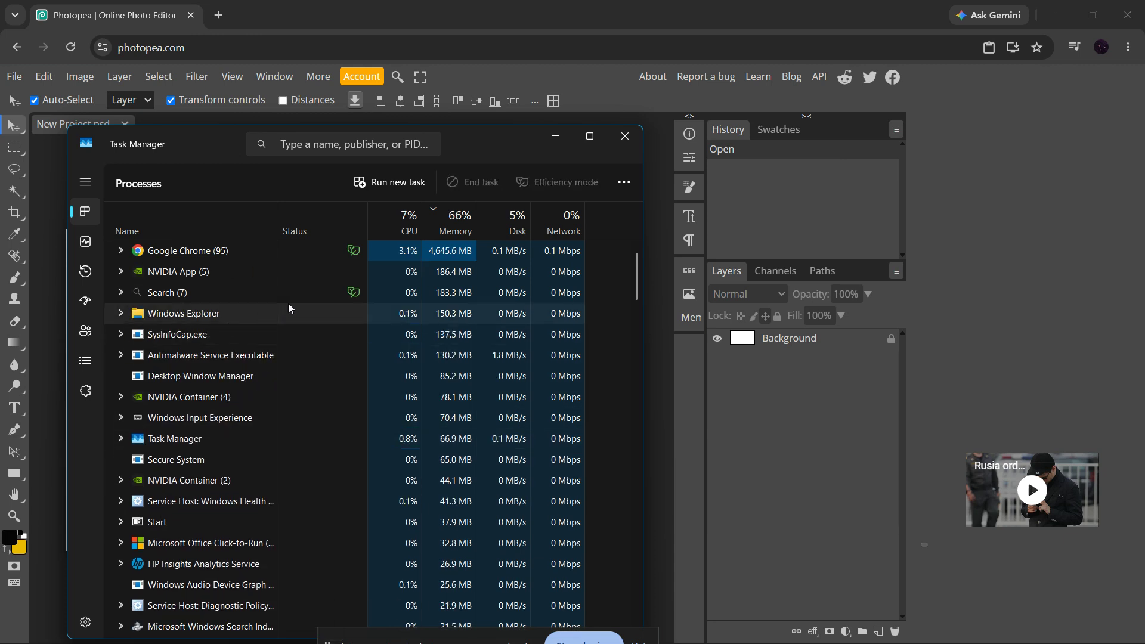
right_click(163, 292)
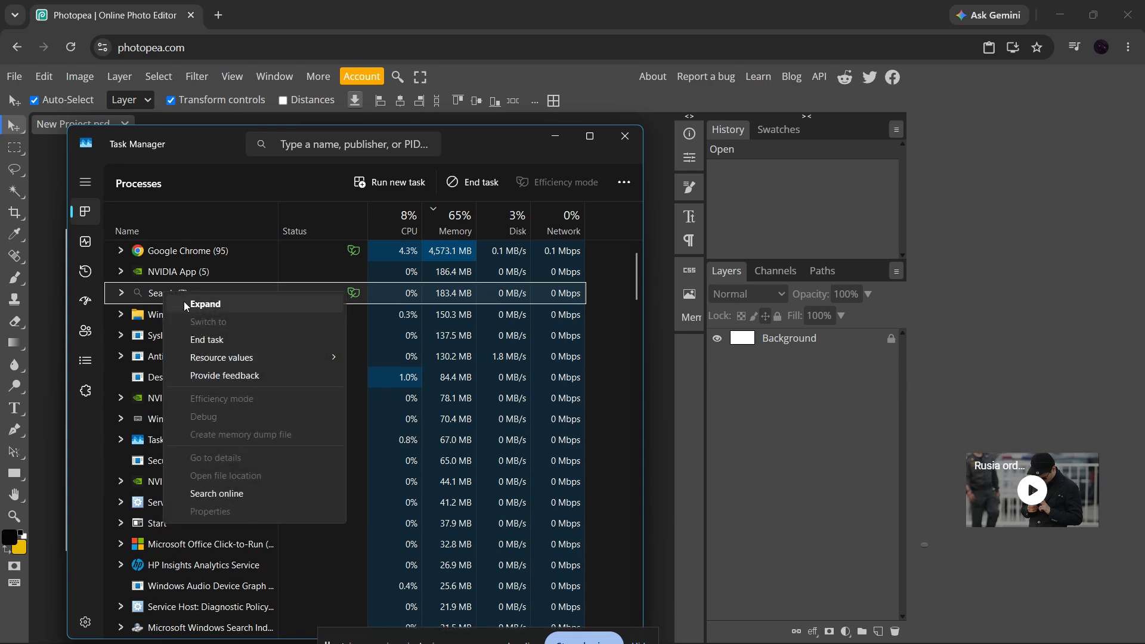
click(212, 339)
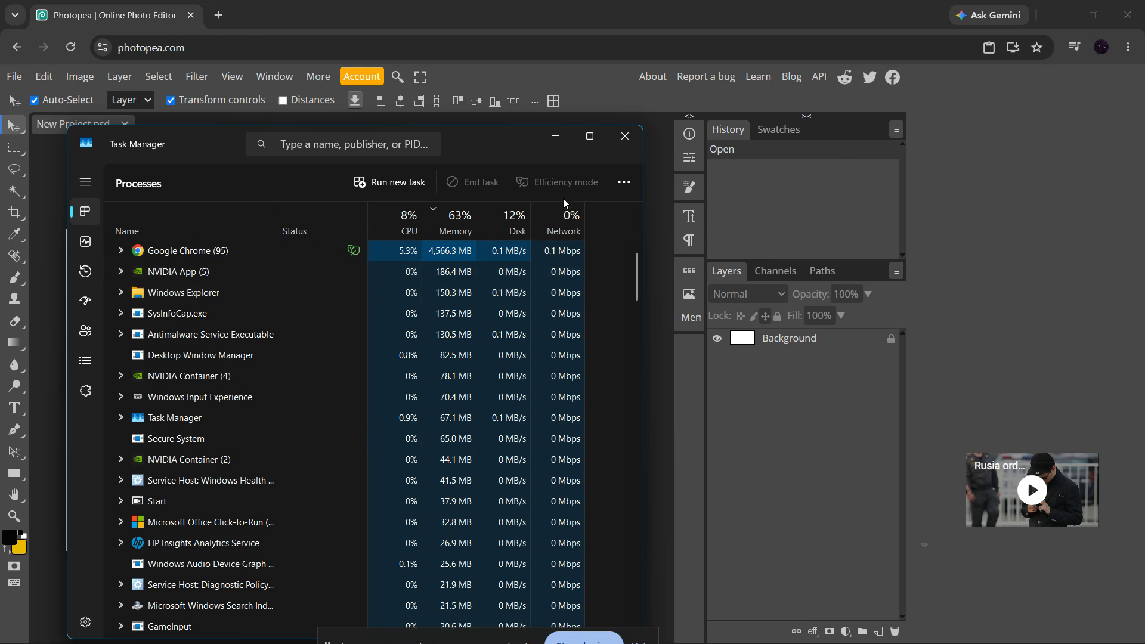
click(614, 139)
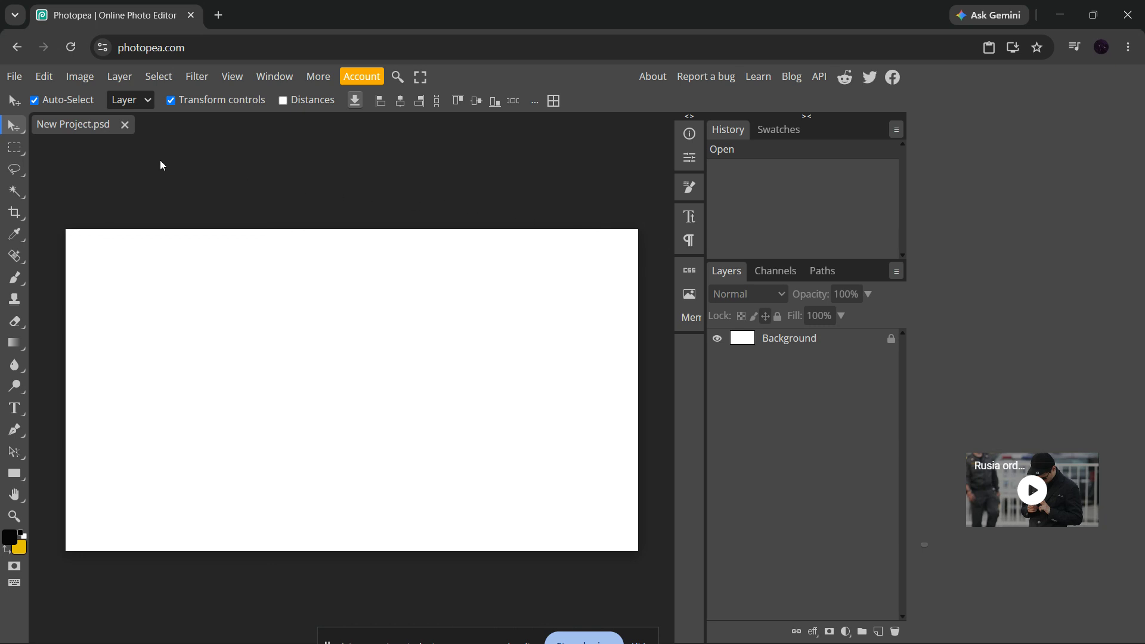
Step: Open the Japanese castle JPG photo from the computer and deselect its layer
click(14, 77)
click(35, 120)
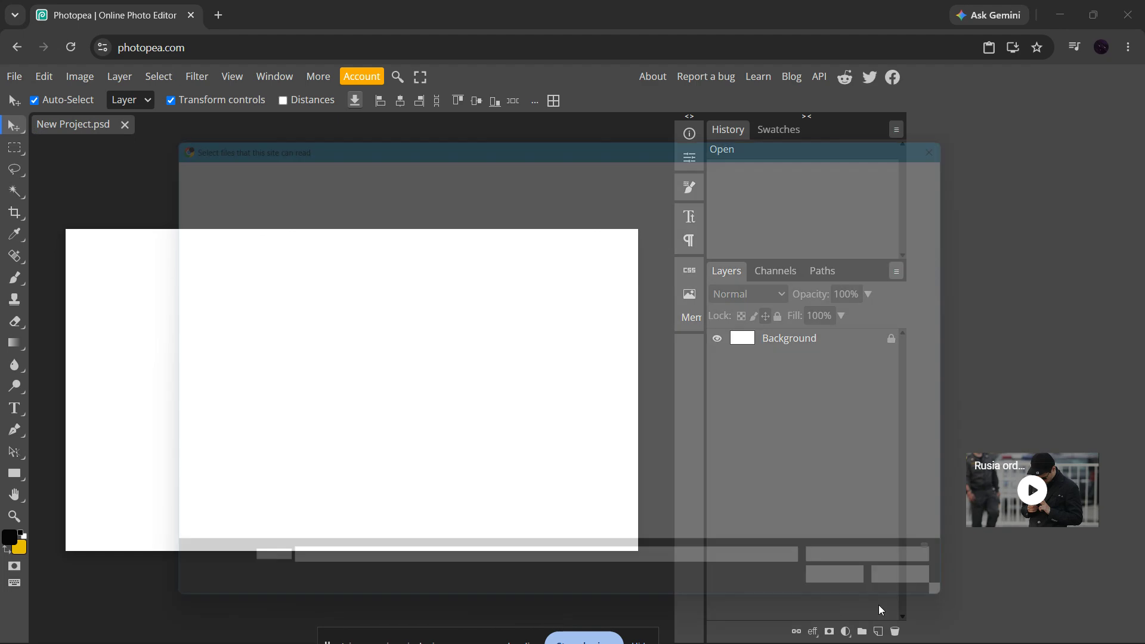
double_click(948, 514)
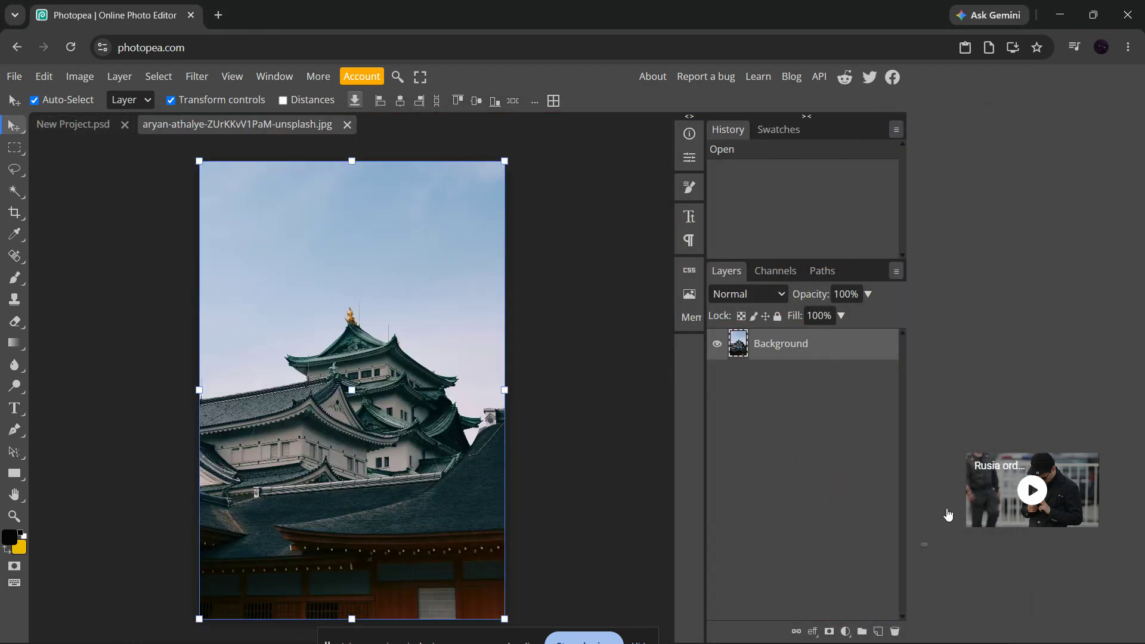
click(98, 206)
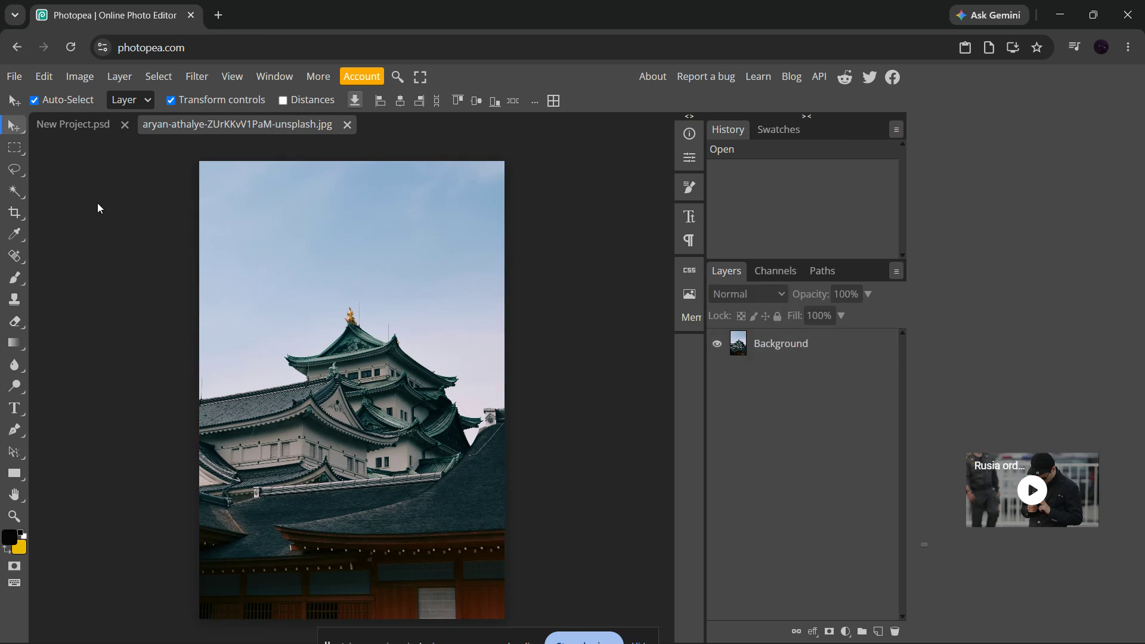
Step: Draw a rectangular selection over the middle of the castle photo with Rectangle Select and clear it
click(15, 152)
drag(268, 232, 427, 529)
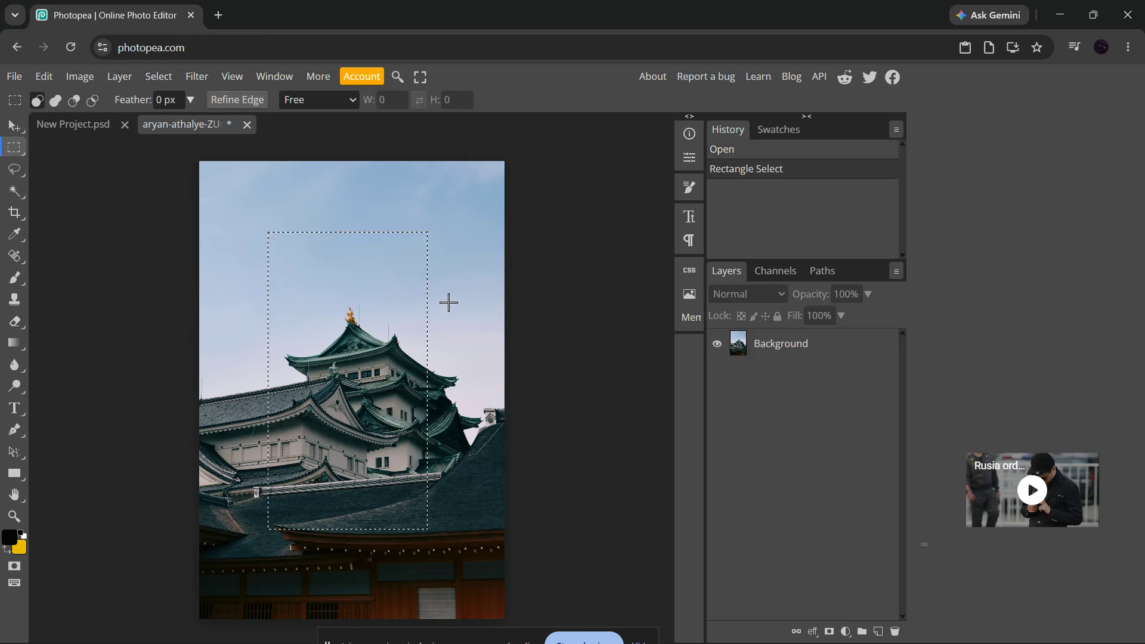
click(483, 397)
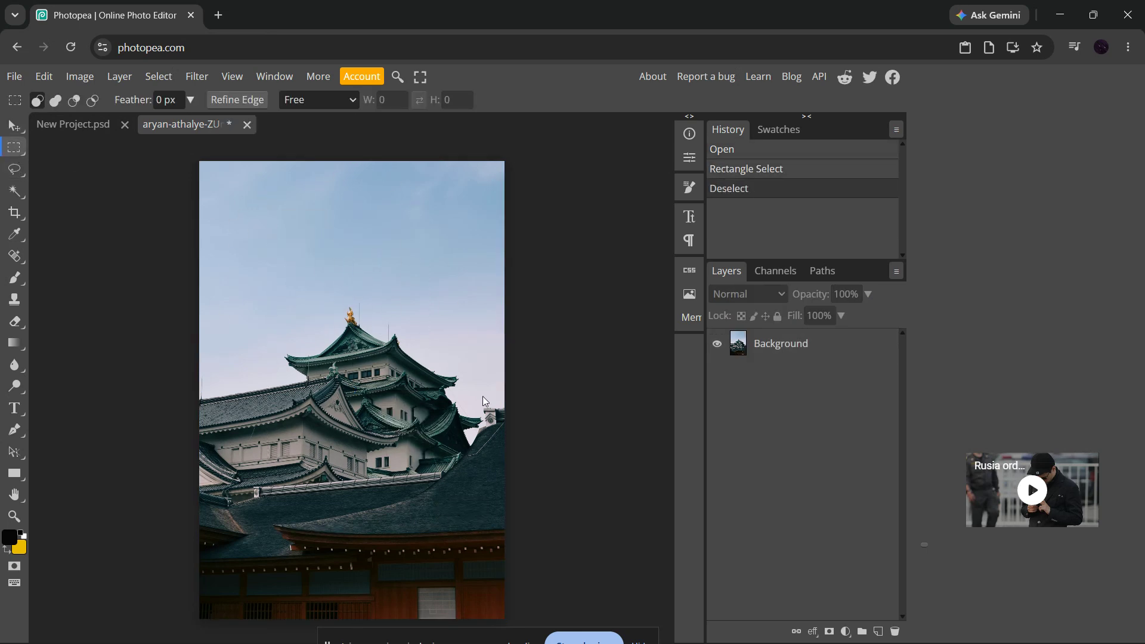
Step: Check the castle photo's Image Size settings and close them without changing anything
click(81, 80)
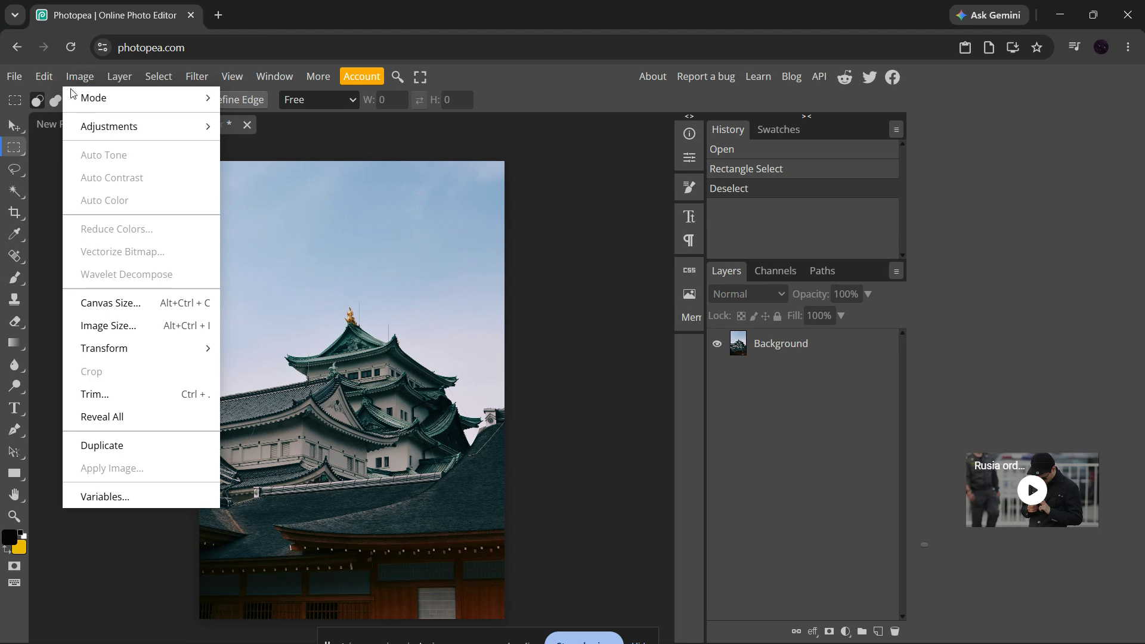
click(114, 325)
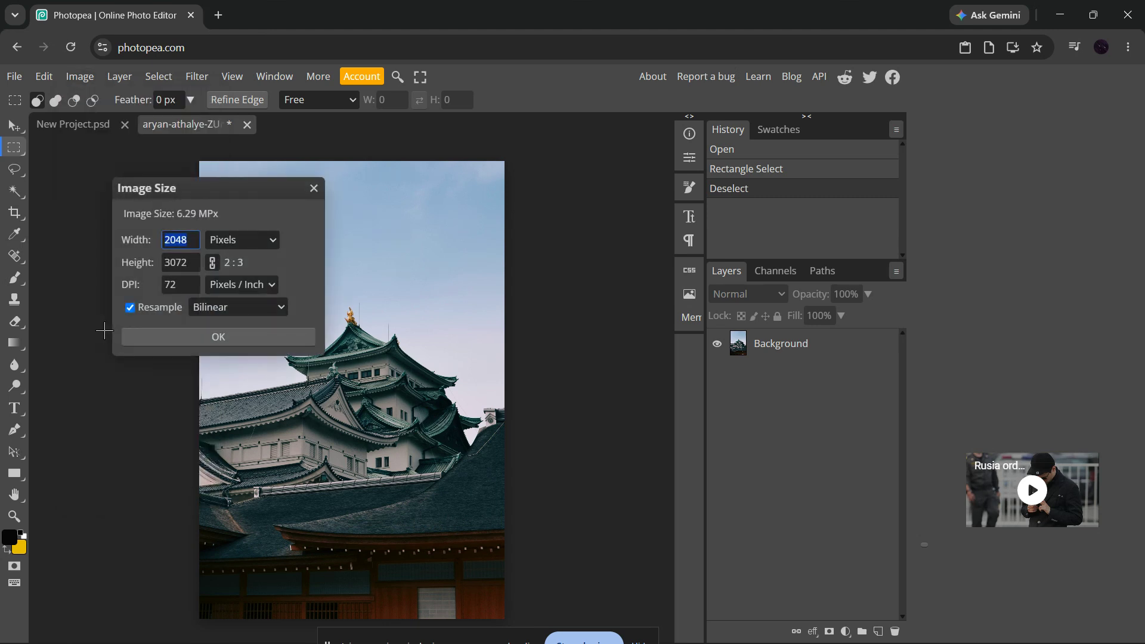
click(314, 187)
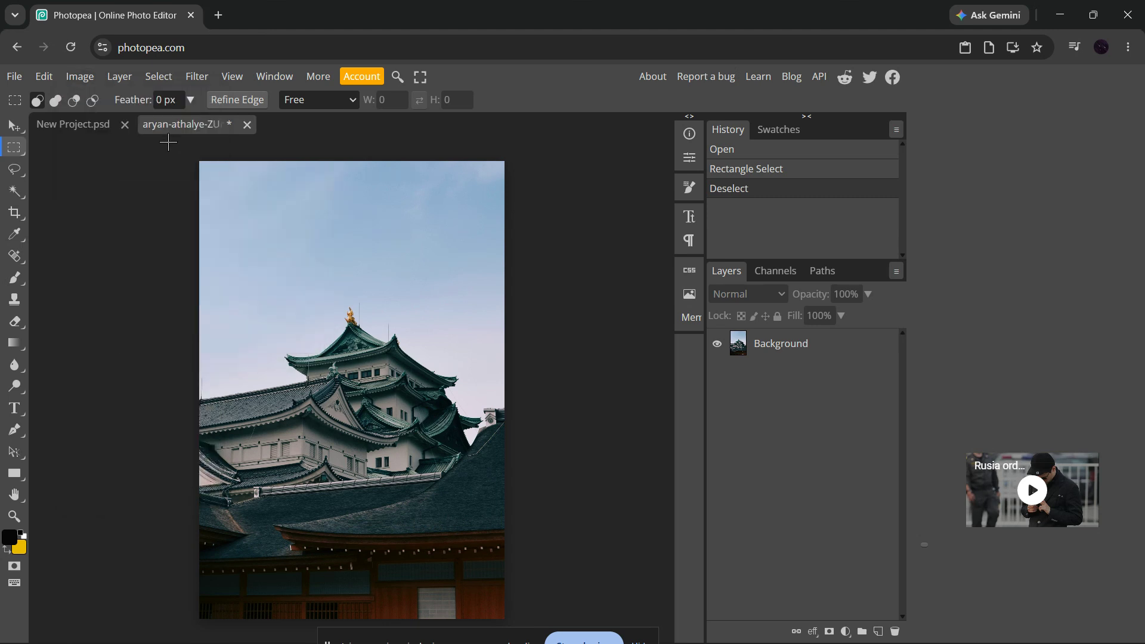
Step: Inspect the width and height in the castle photo's Canvas Size settings and close them without changes
click(78, 78)
click(111, 302)
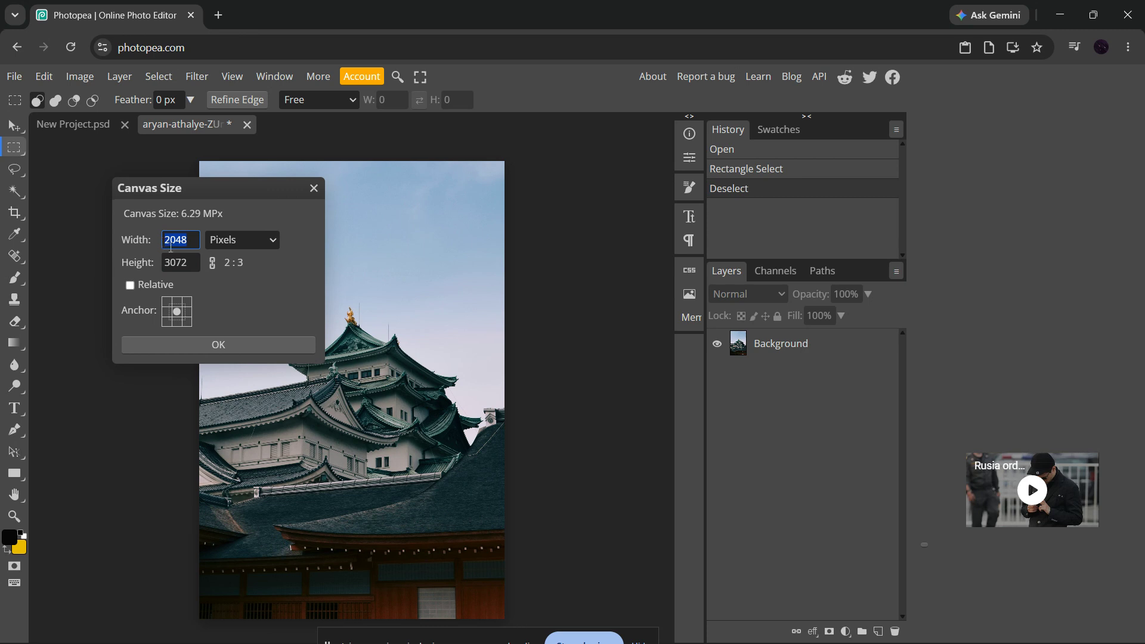
click(191, 258)
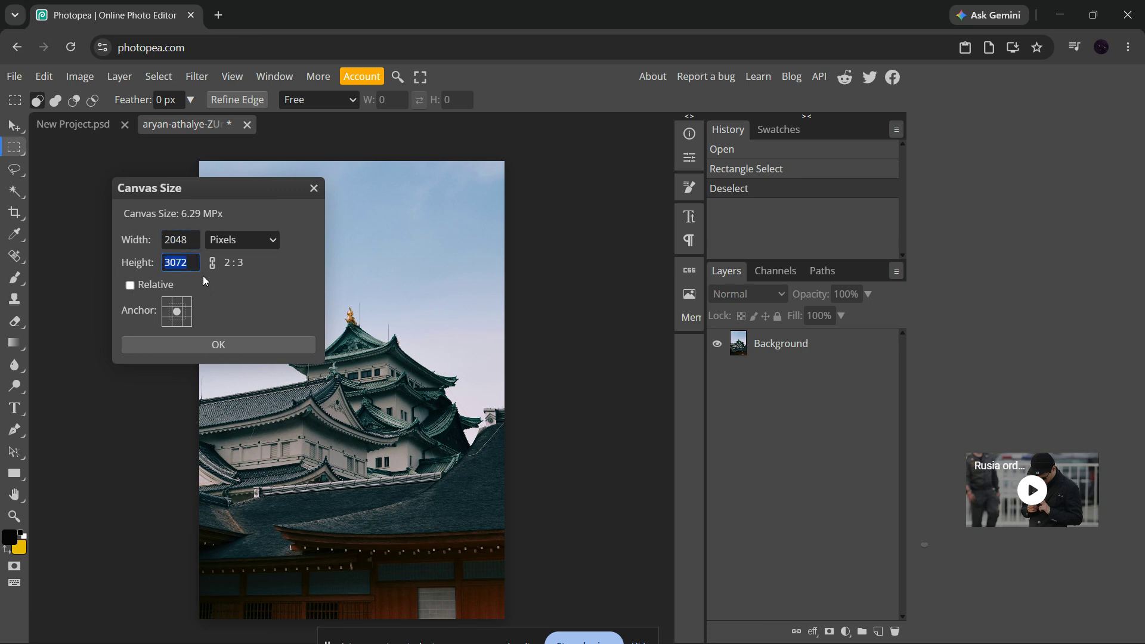
click(179, 211)
click(313, 189)
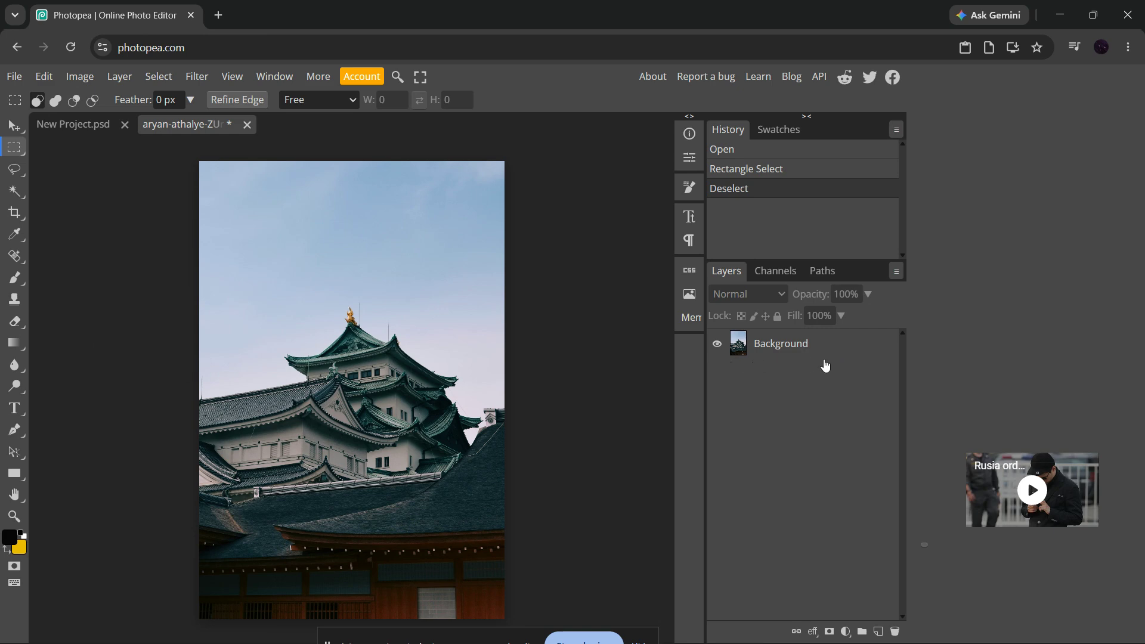
Step: Select the castle photo's Background layer, inspect its available layer operations such as Rasterize and Flatten Image, and dismiss them without applying any
click(808, 344)
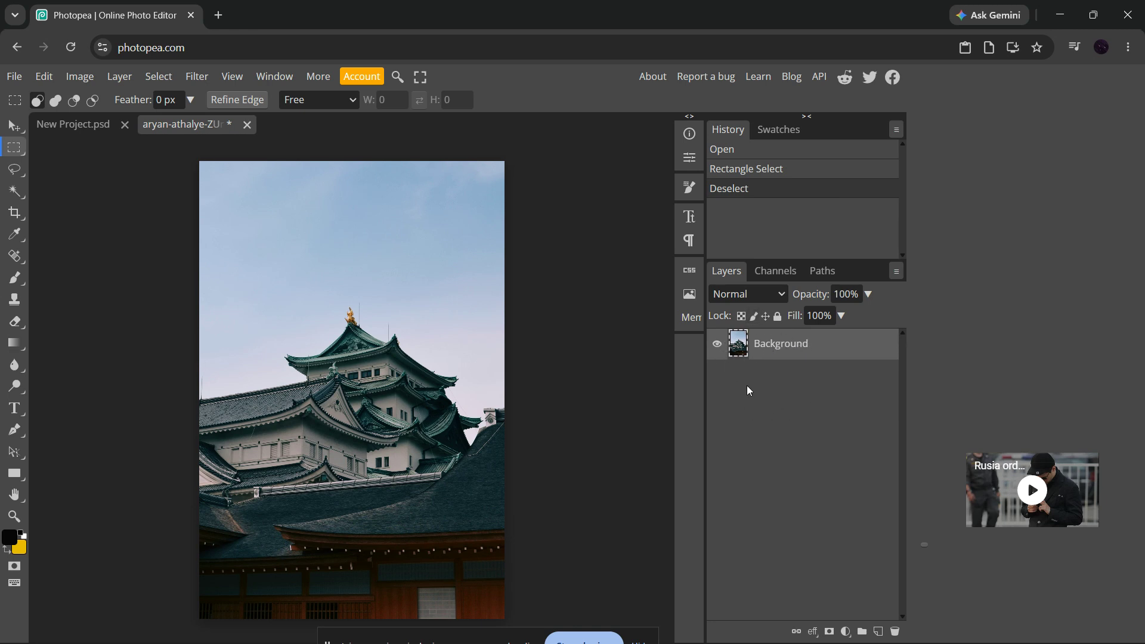
right_click(818, 348)
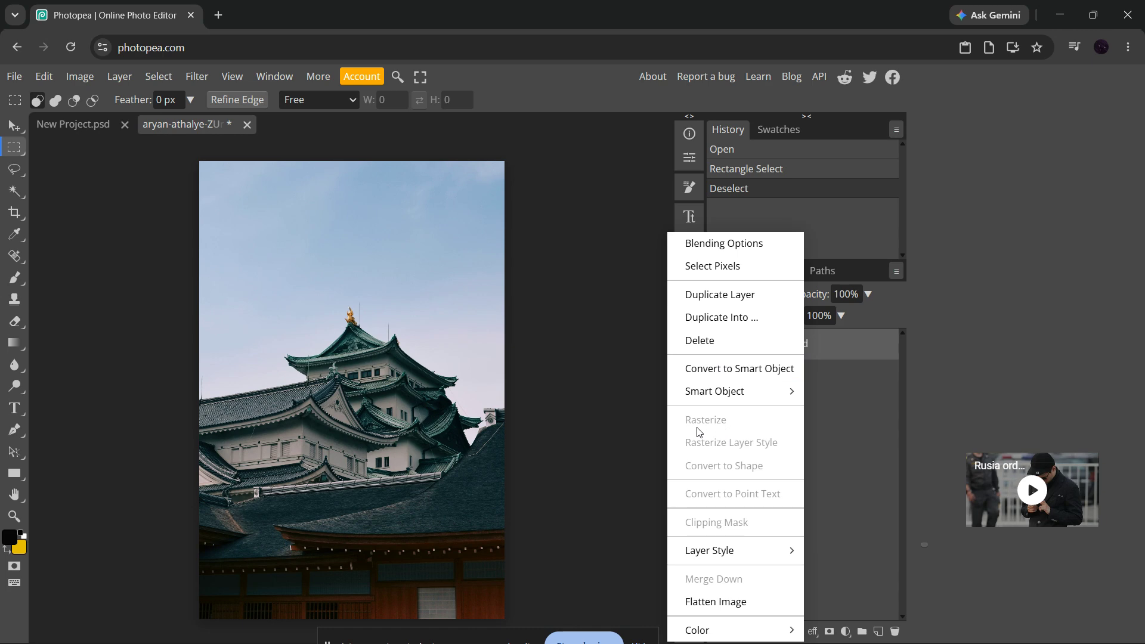
click(850, 430)
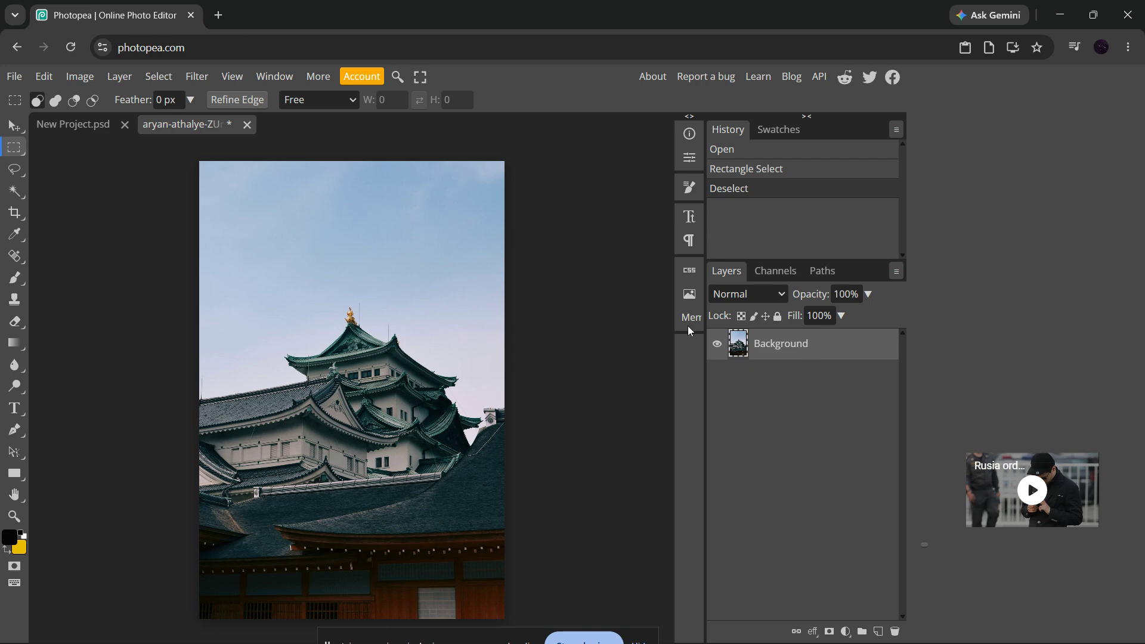
Step: In Chrome's System settings, switch "Use graphics acceleration when available" off and back on
click(1132, 53)
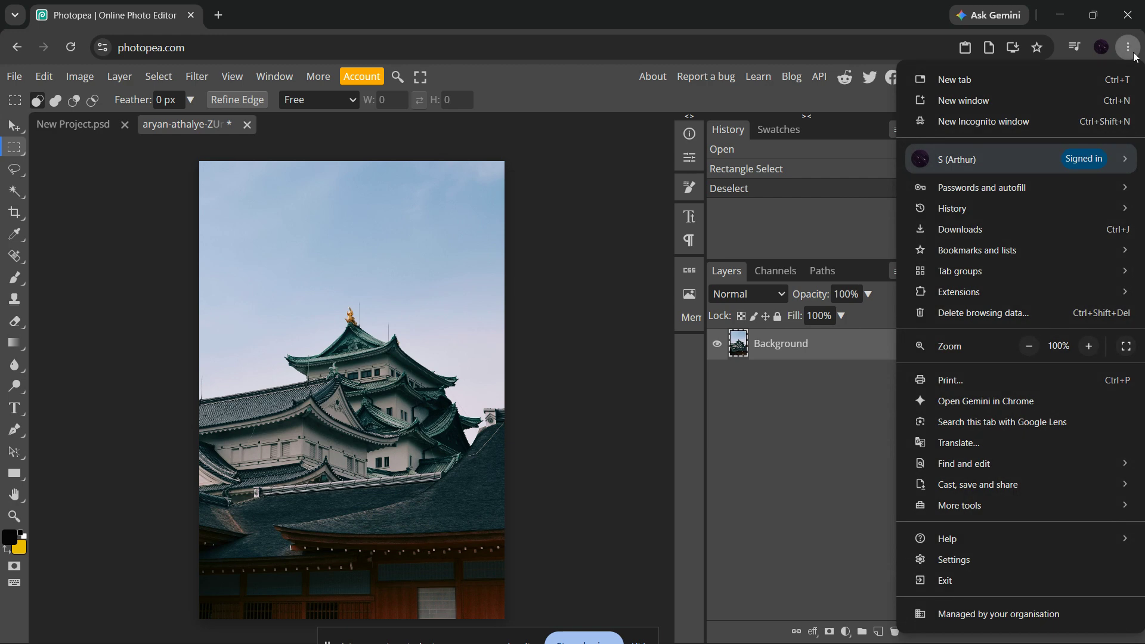
click(973, 554)
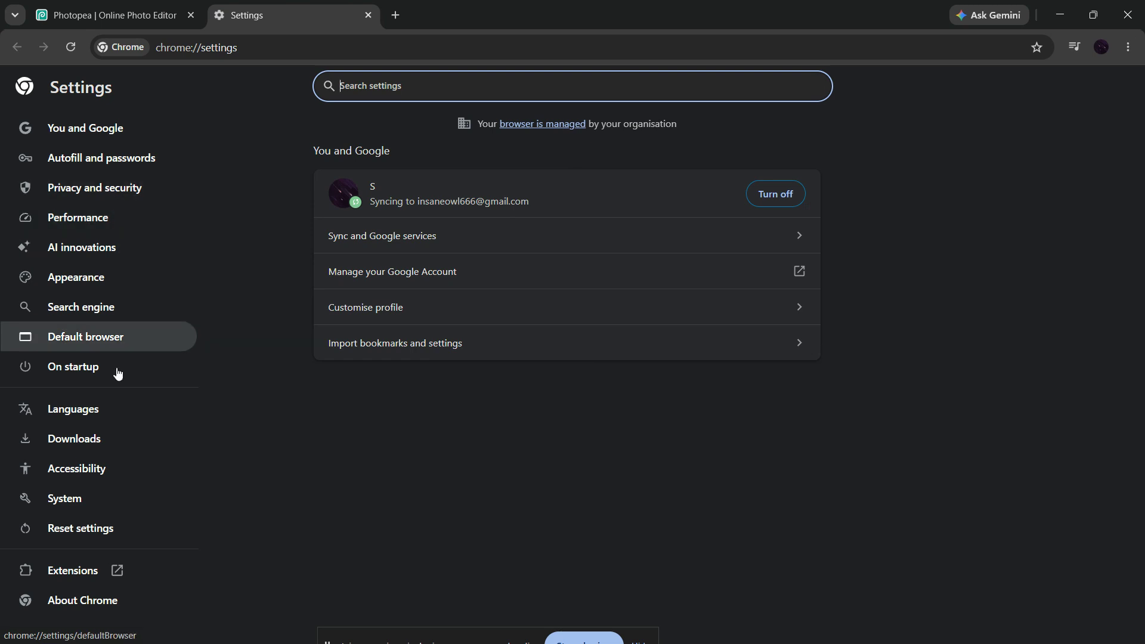
click(113, 497)
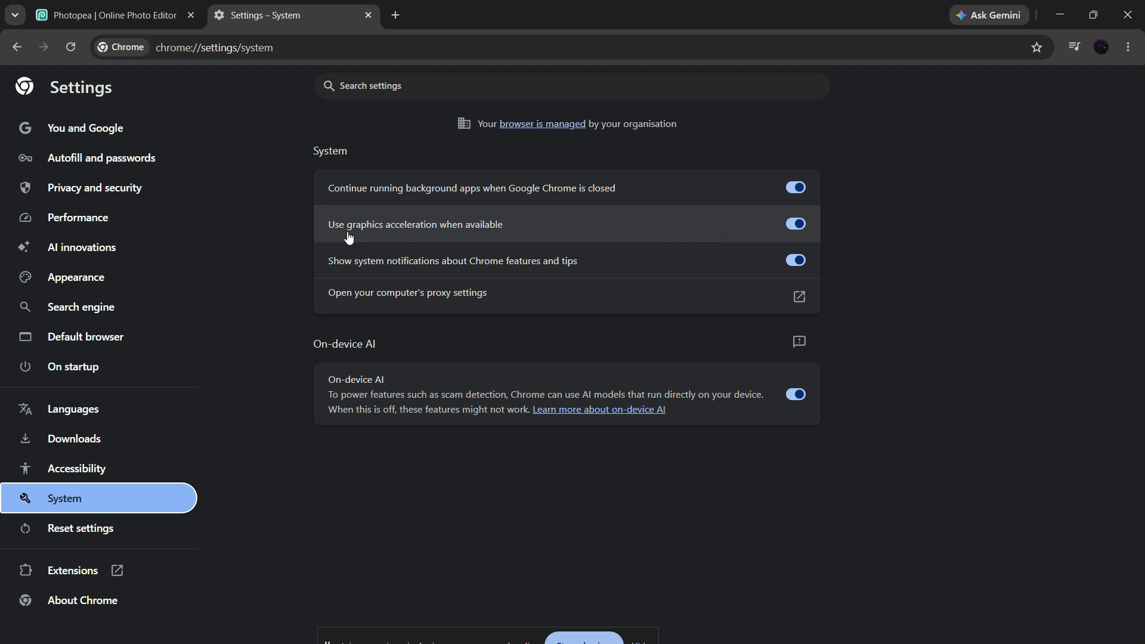
click(797, 235)
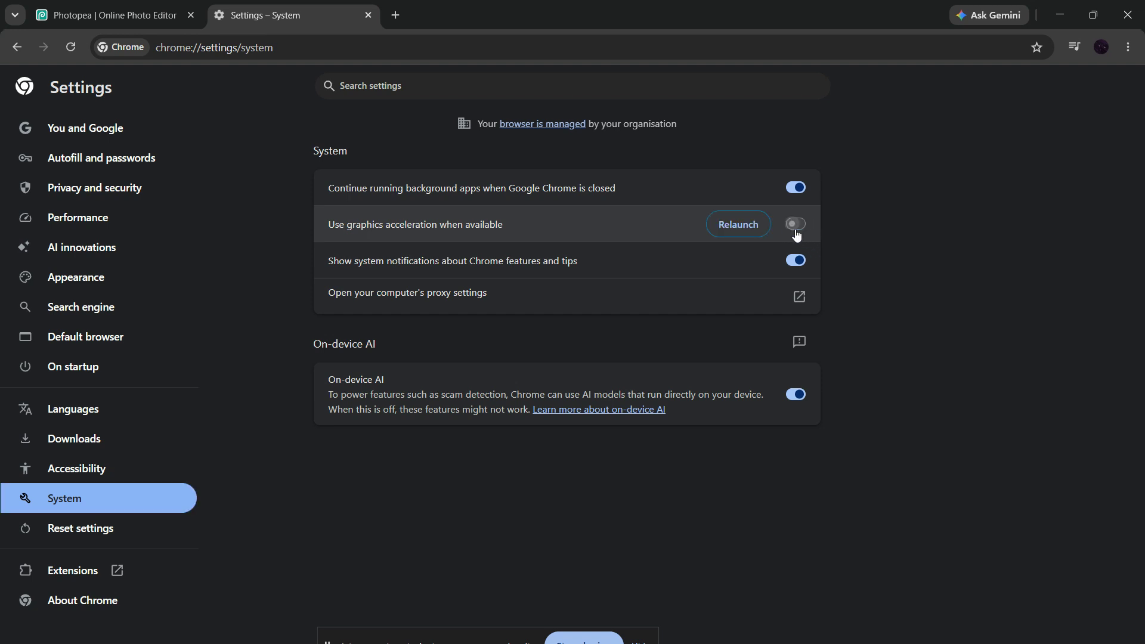
click(797, 234)
Step: Return to Photopea and switch its Use WebGL option off and back on
click(113, 15)
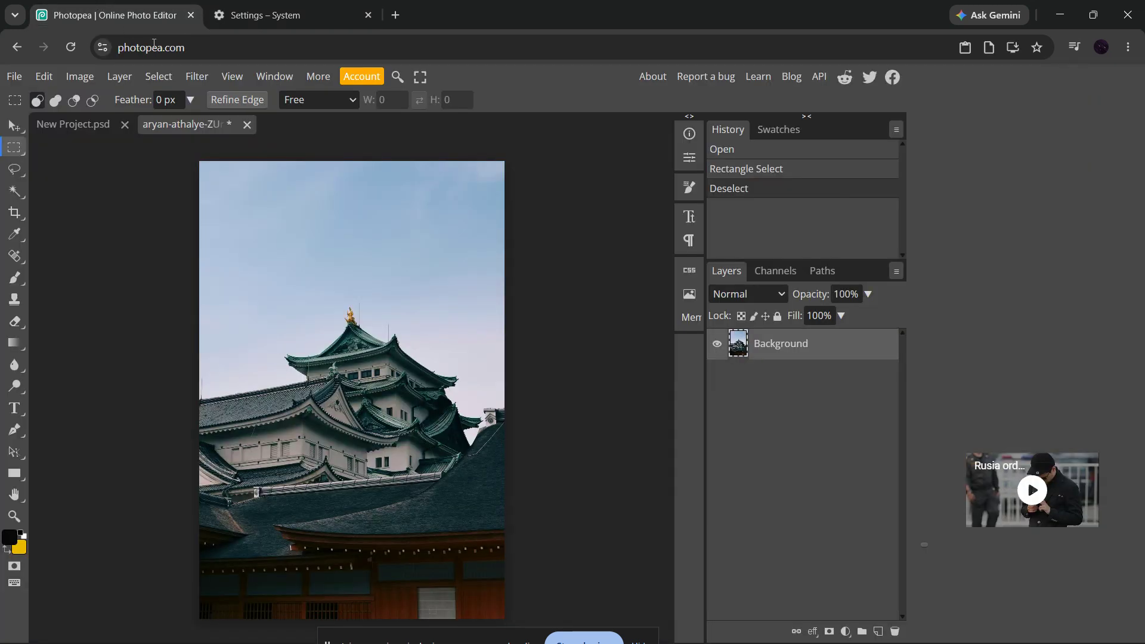
click(316, 78)
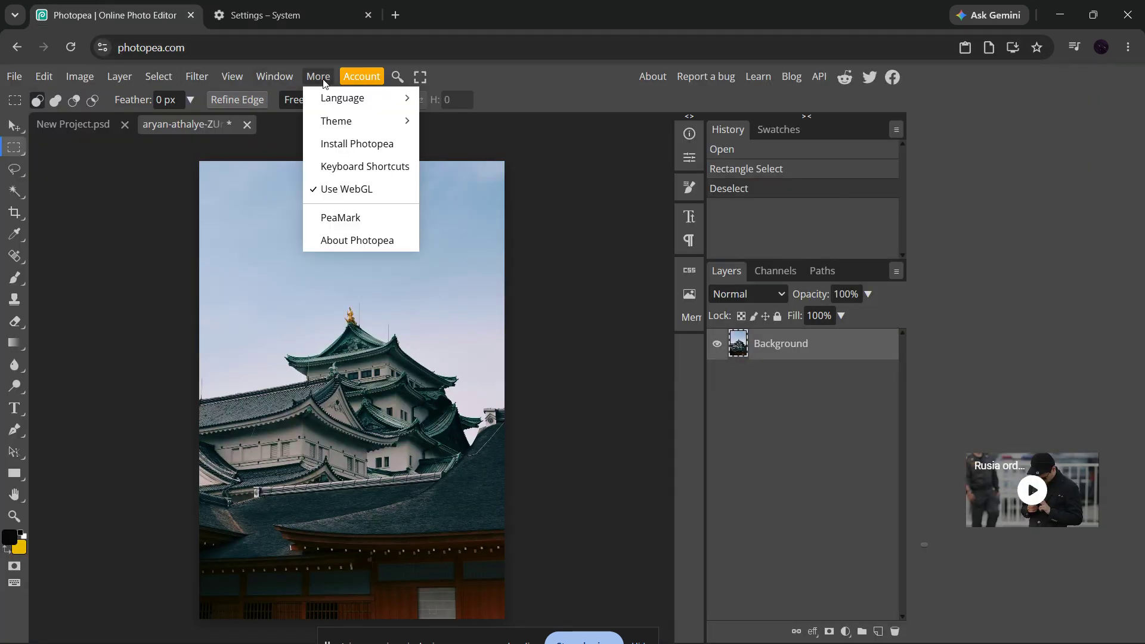
click(371, 189)
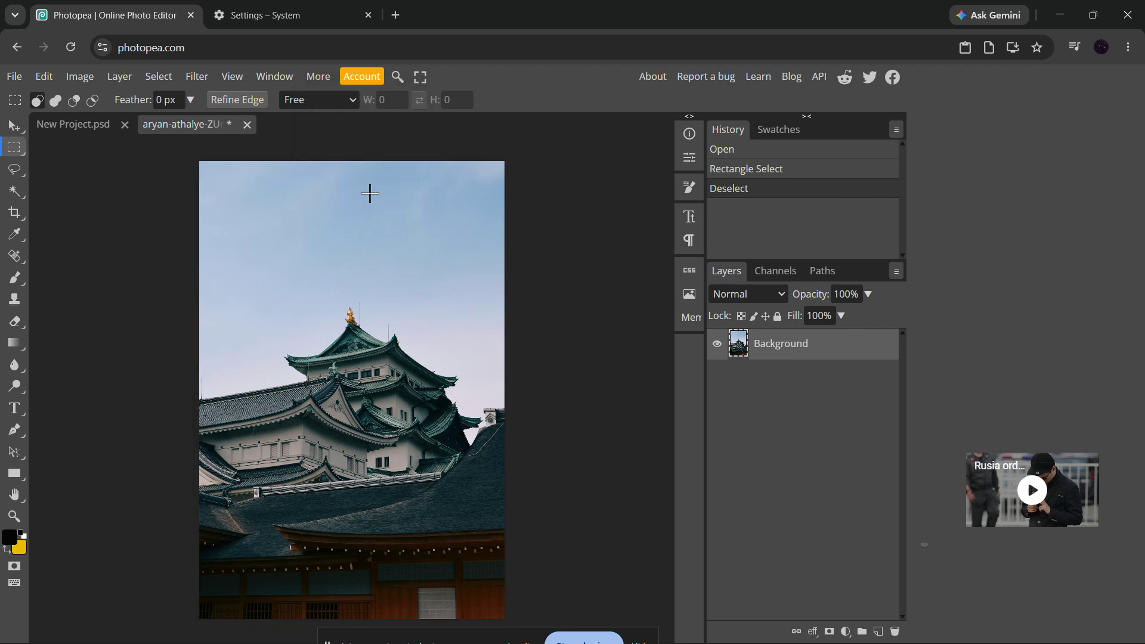
click(317, 78)
click(344, 188)
Step: Save the castle photo, activate the Move tool and deselect the Background layer
key(ctrl+s)
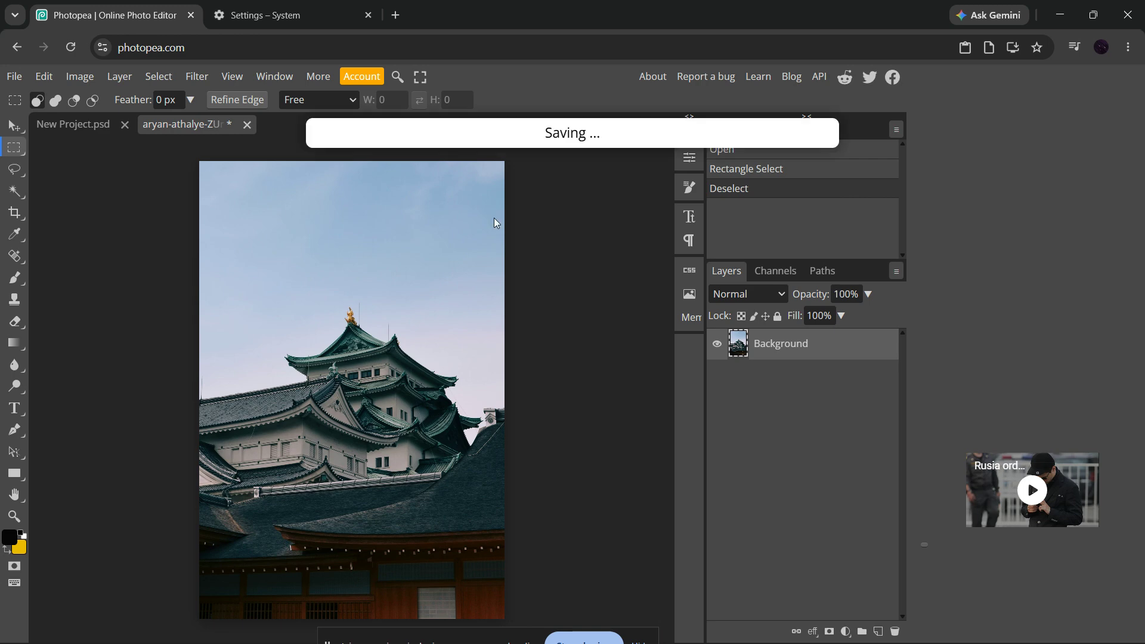
click(579, 177)
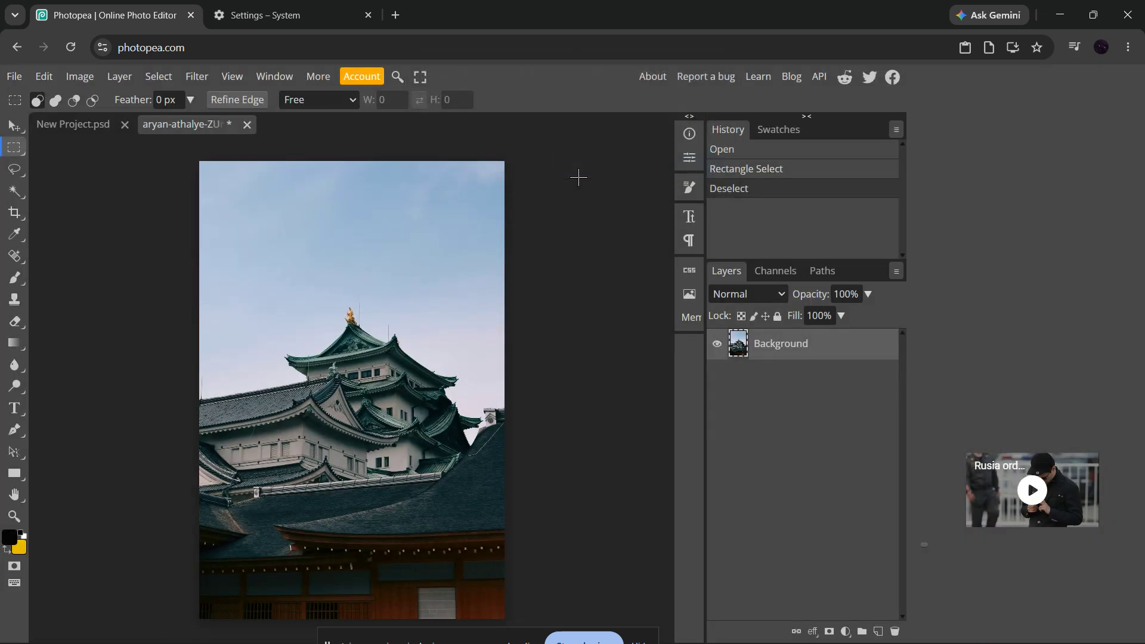
key(v)
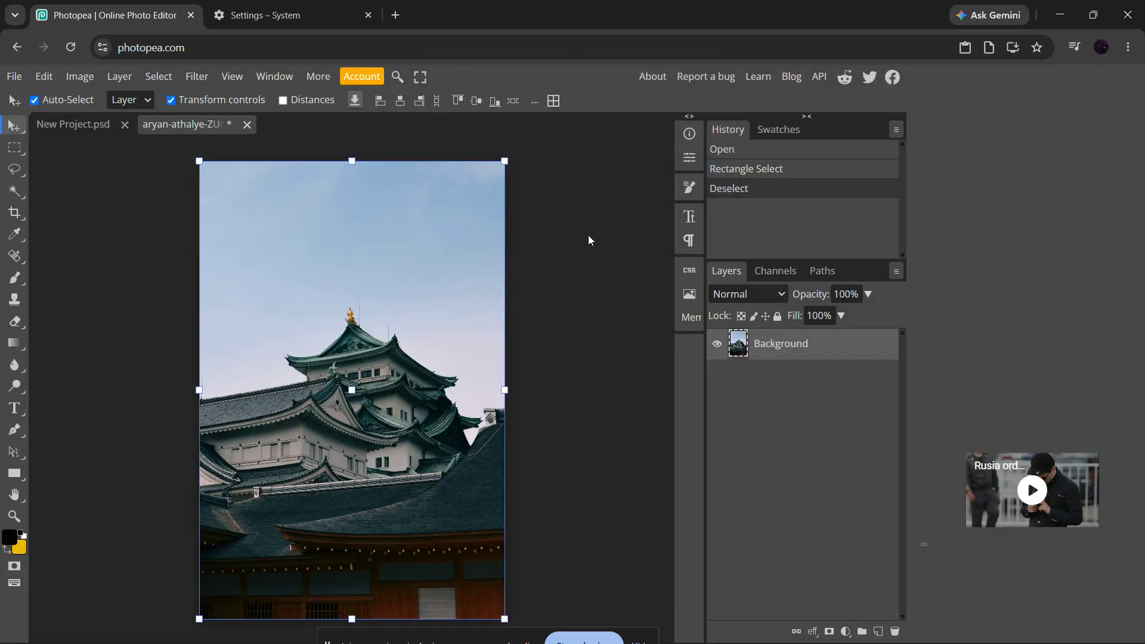
click(588, 237)
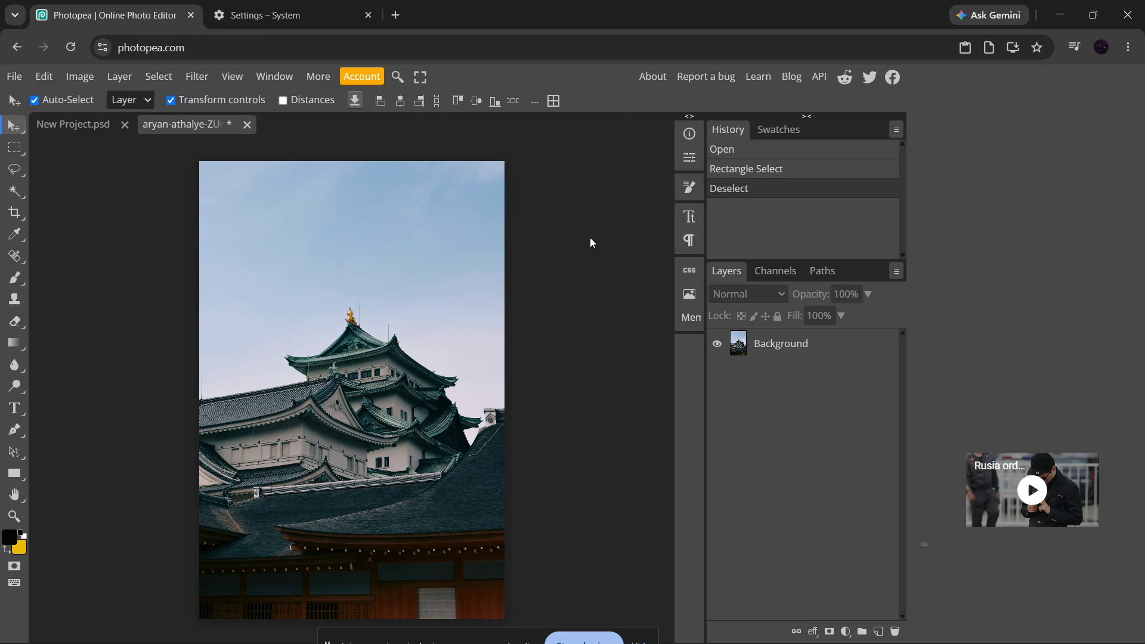